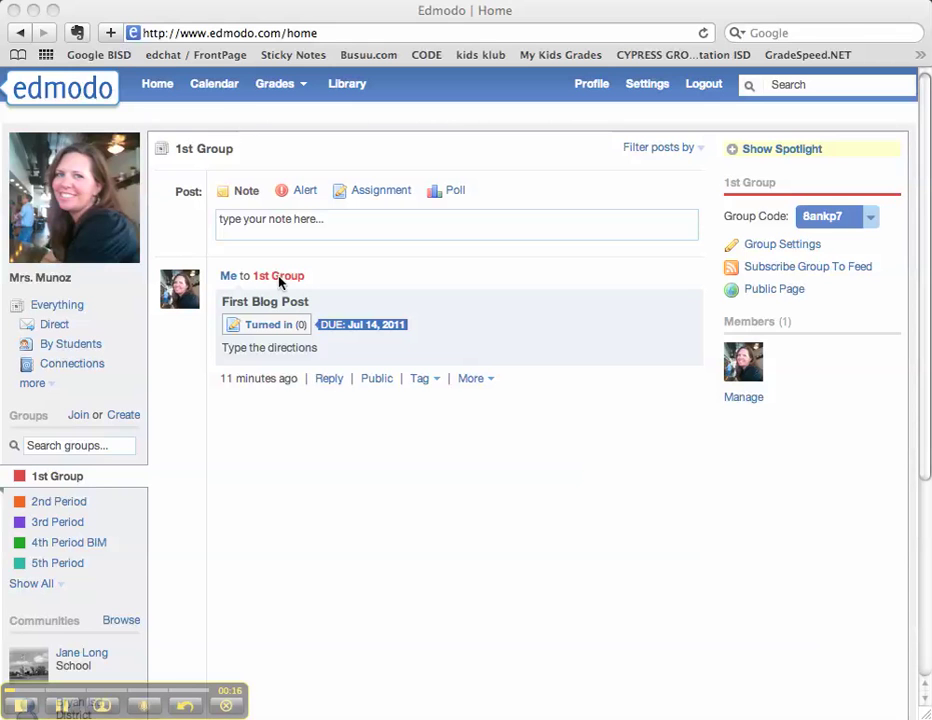
Open the calendar and view the details of the First Blog Post assignment due July 14, 2011
{"action": "left_click", "coordinate": [216, 91]}
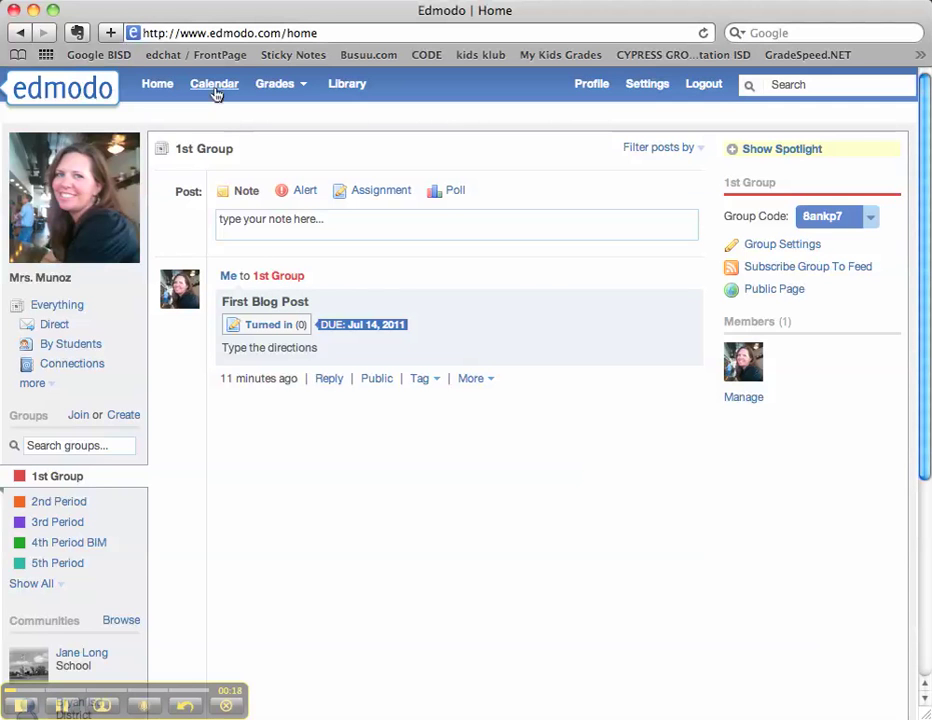
{"action": "left_click", "coordinate": [216, 91]}
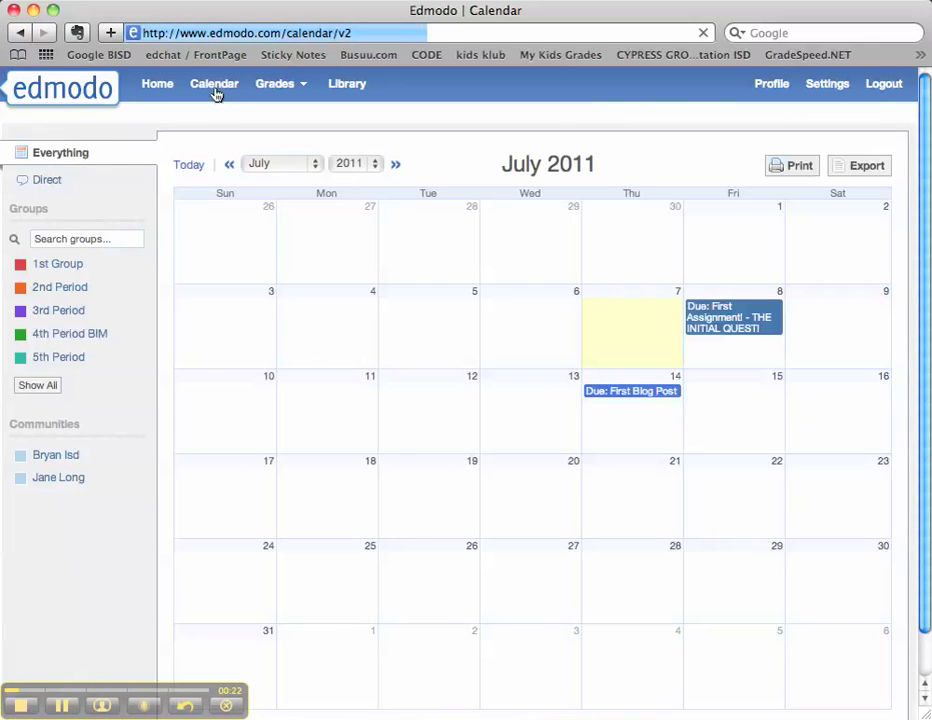
{"action": "left_click", "coordinate": [633, 399]}
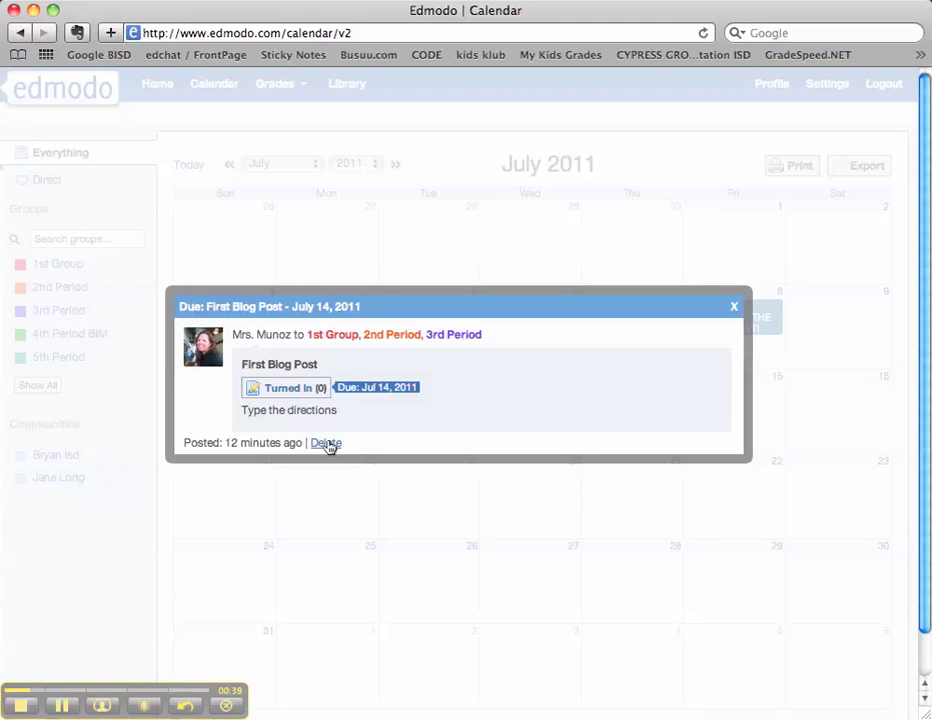
{"action": "left_click", "coordinate": [733, 307]}
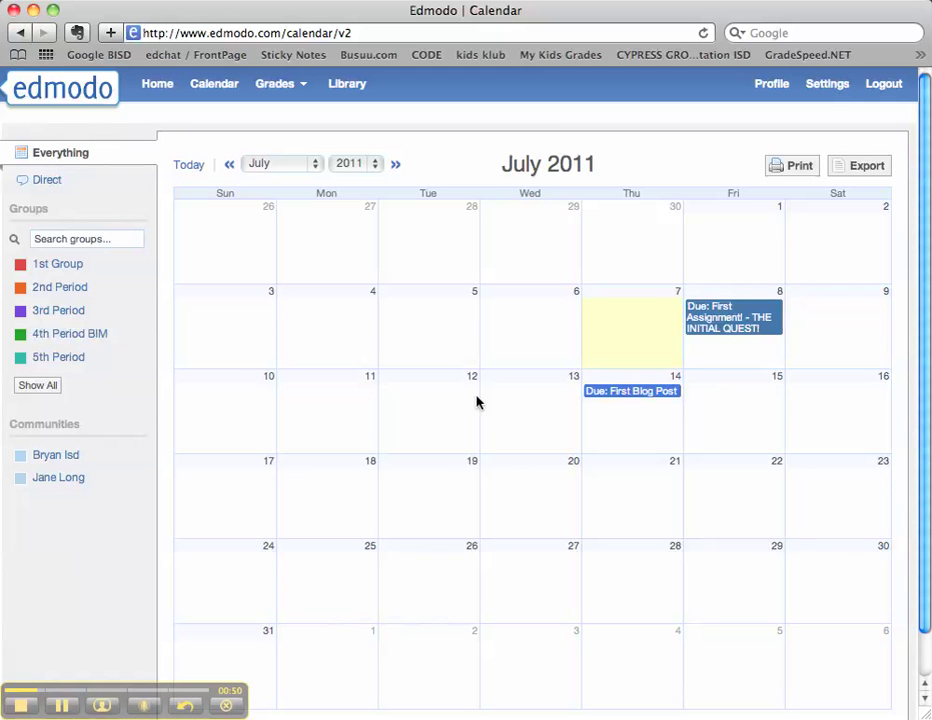
Start a new calendar event on July 12, 2011 with the description "Field Trip"
{"action": "left_click", "coordinate": [428, 396]}
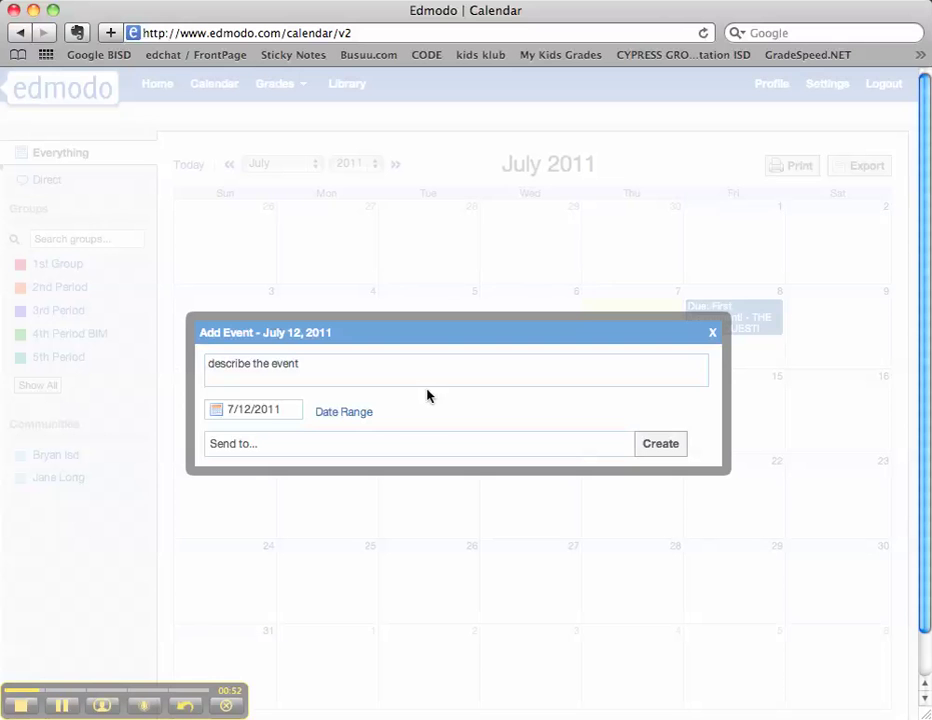
{"action": "left_click", "coordinate": [403, 377]}
{"action": "type", "text": "Field Trip"}
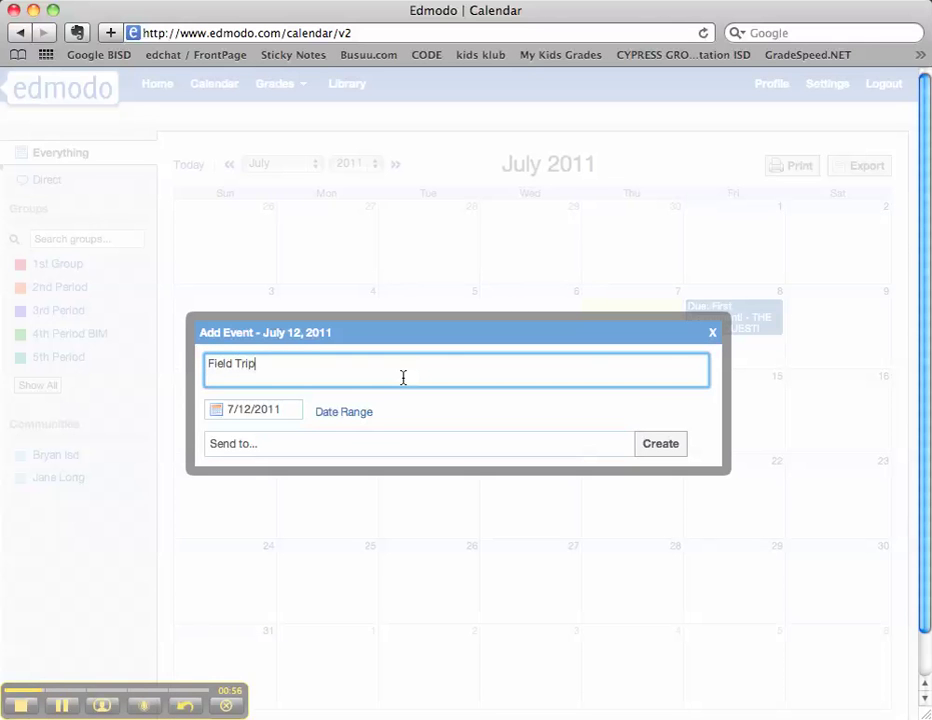
Send the Field Trip event to 1st Group, 2nd Period and 3rd Period, and create it
{"action": "left_click", "coordinate": [385, 446]}
{"action": "type", "text": "1"}
{"action": "left_click", "coordinate": [373, 473]}
{"action": "type", "text": "2"}
{"action": "left_click", "coordinate": [367, 479]}
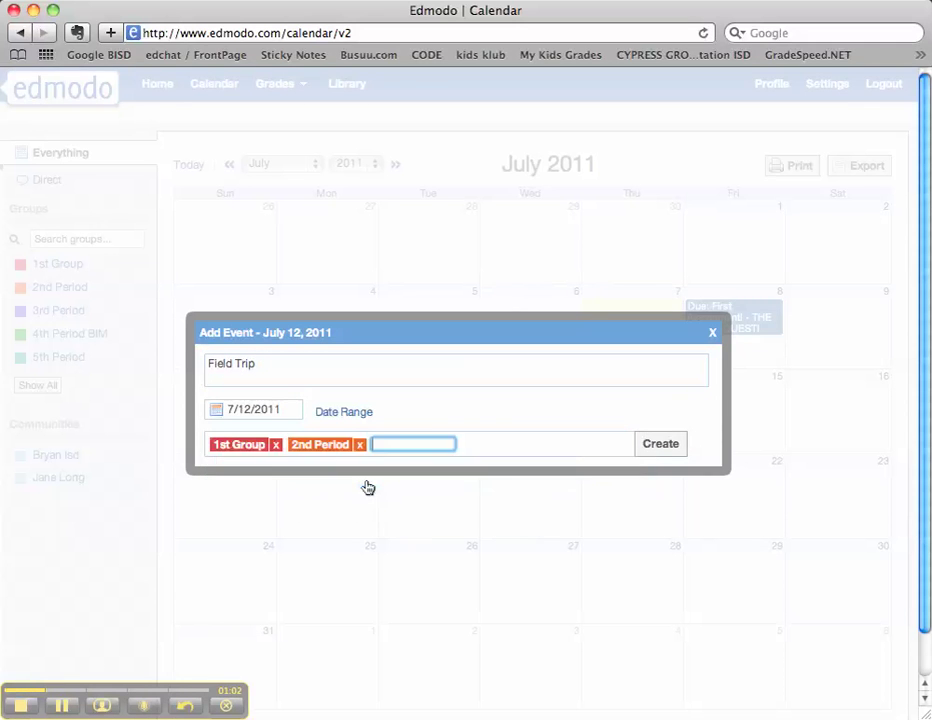
{"action": "type", "text": "3"}
{"action": "left_click", "coordinate": [366, 481]}
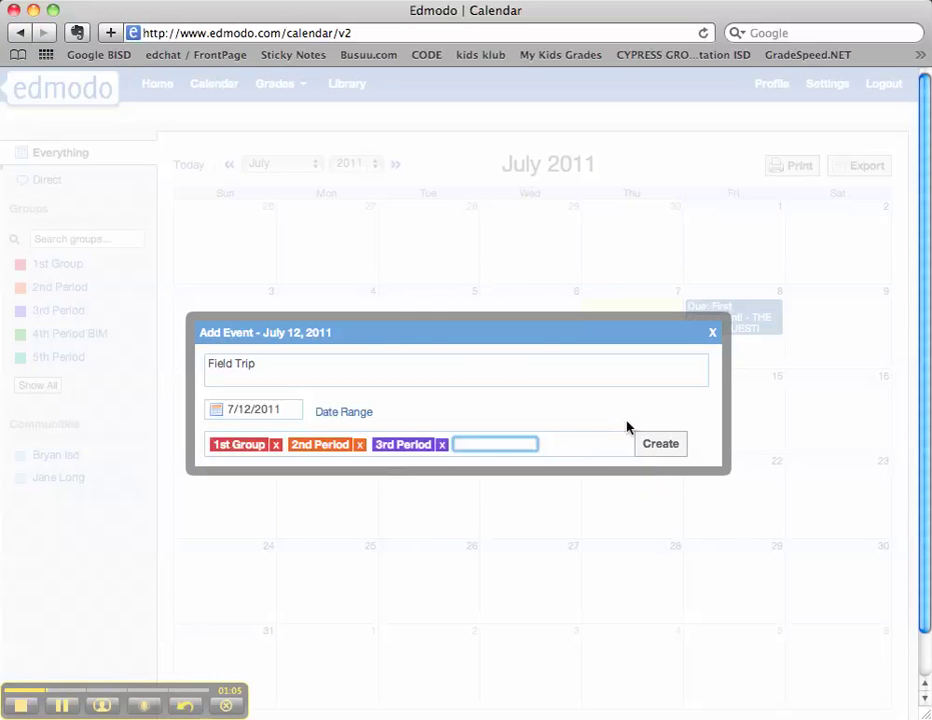
{"action": "left_click", "coordinate": [668, 447]}
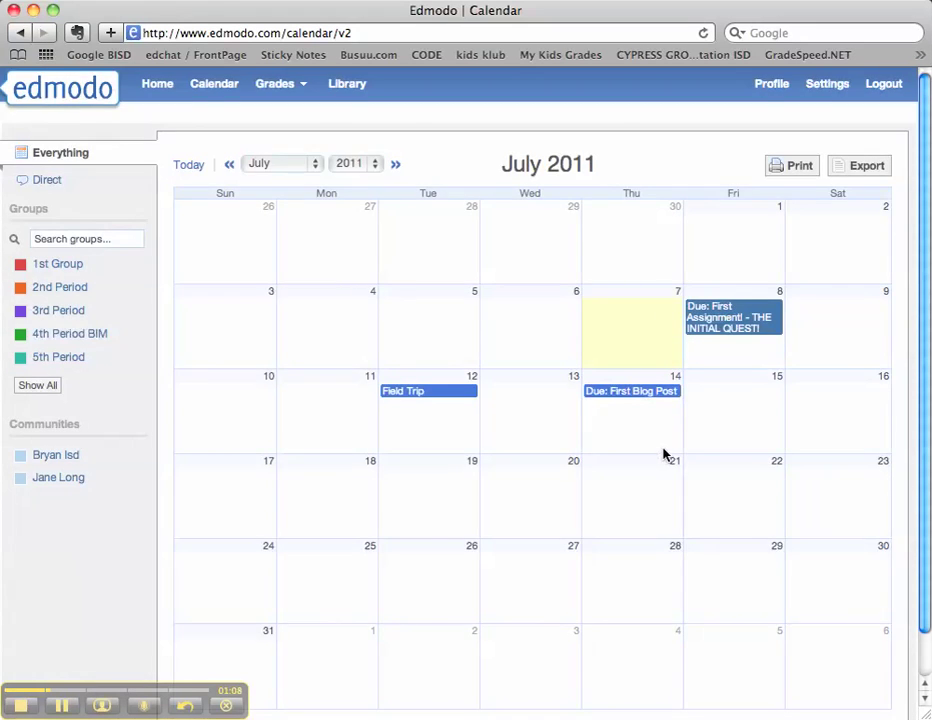
{"action": "left_click", "coordinate": [664, 453]}
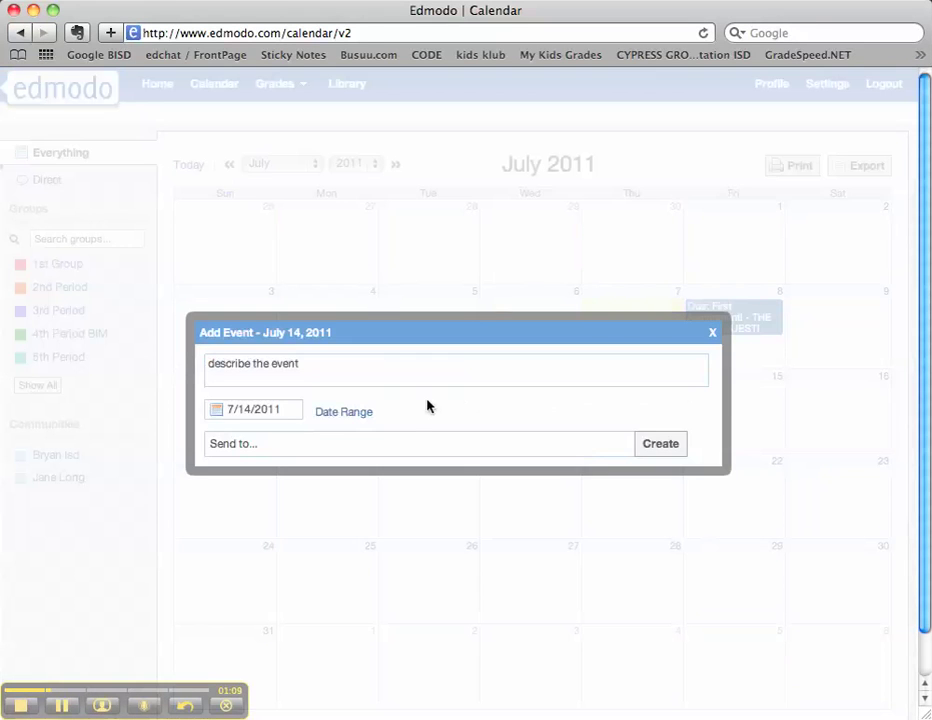
{"action": "left_click", "coordinate": [713, 333]}
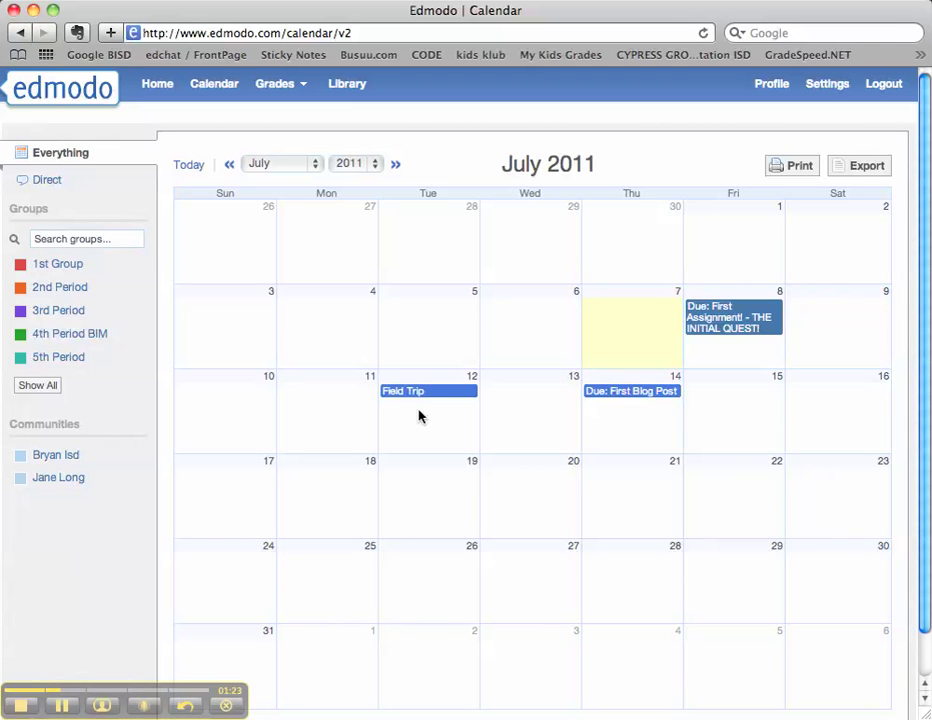
Start a new calendar event on July 11, 2011 with the description "Happy Birthday to Mom"
{"action": "left_click", "coordinate": [343, 401]}
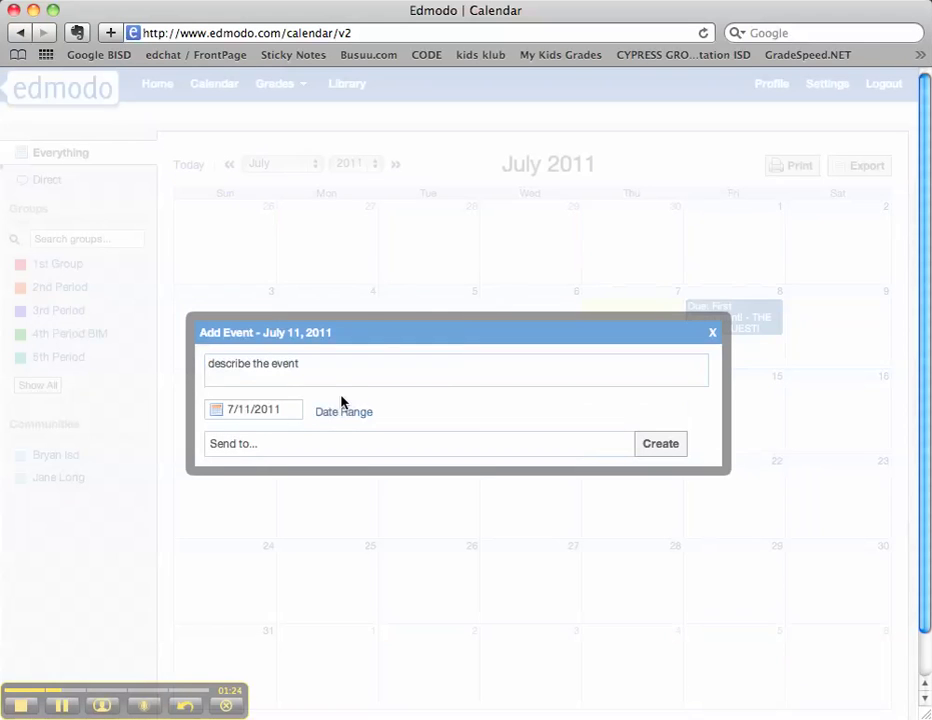
{"action": "left_click", "coordinate": [320, 380]}
{"action": "type", "text": "Ha"}
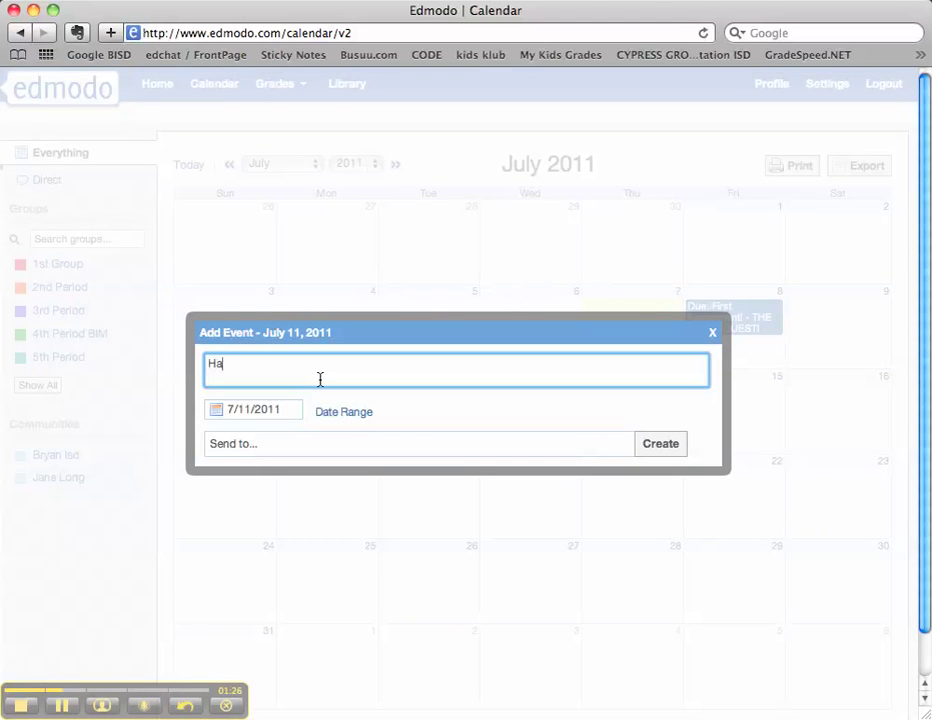
{"action": "type", "text": "ppy Birht"}
{"action": "key", "text": "BackSpace"}
{"action": "type", "text": "thday to Mom"}
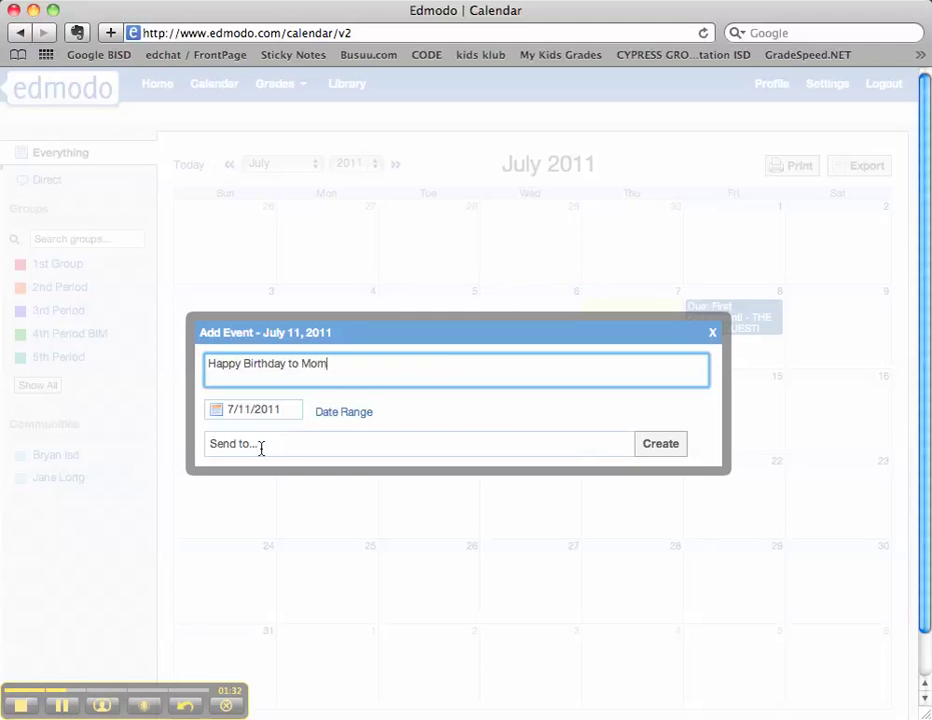
Address the birthday event only to the teacher's own account and create it
{"action": "left_click", "coordinate": [649, 451]}
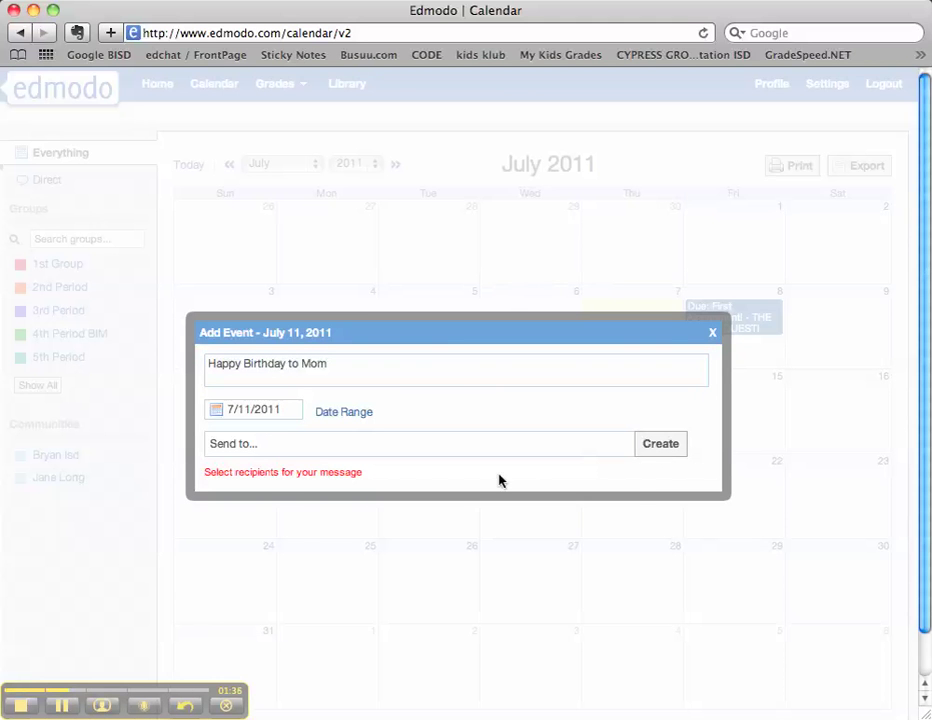
{"action": "left_click", "coordinate": [384, 449]}
{"action": "type", "text": "kim"}
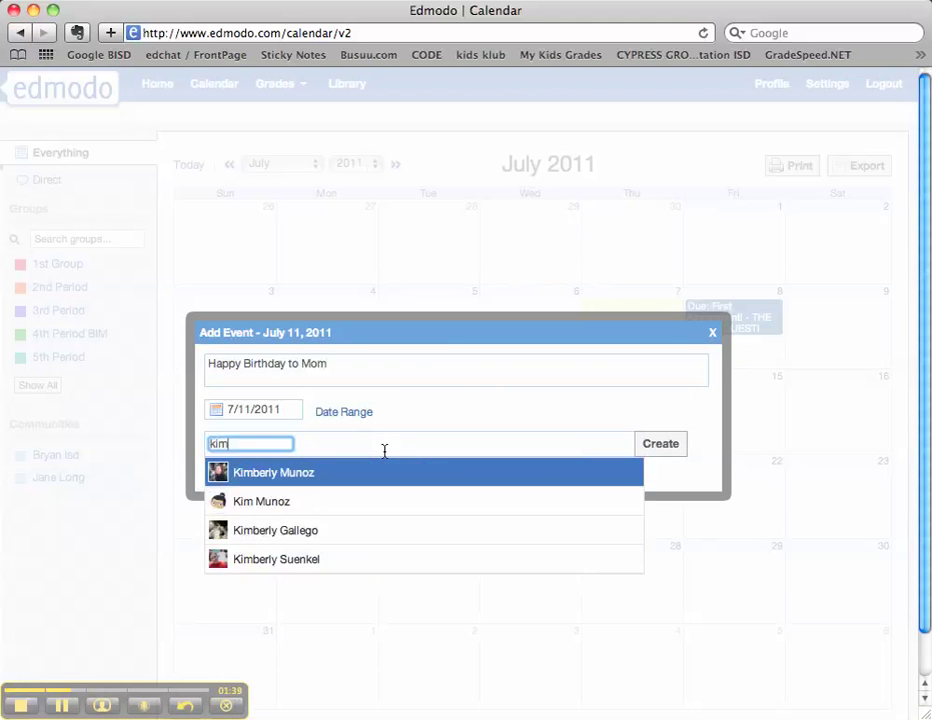
{"action": "left_click", "coordinate": [329, 470]}
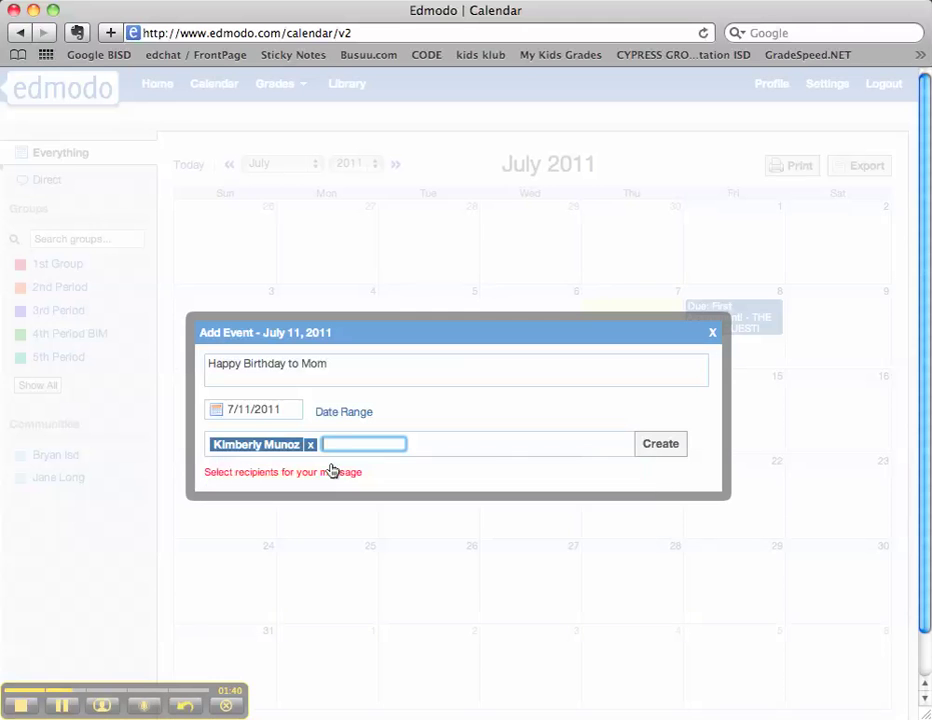
{"action": "left_click", "coordinate": [657, 449]}
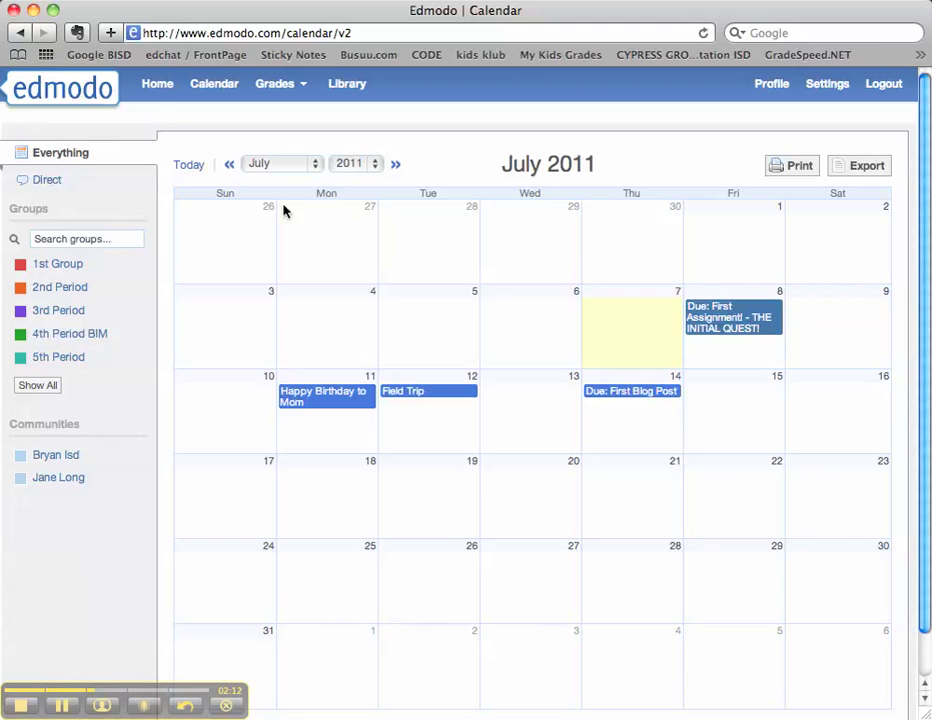
Return to the home page, open the 3rd Period group and look through its posts
{"action": "left_click", "coordinate": [155, 88]}
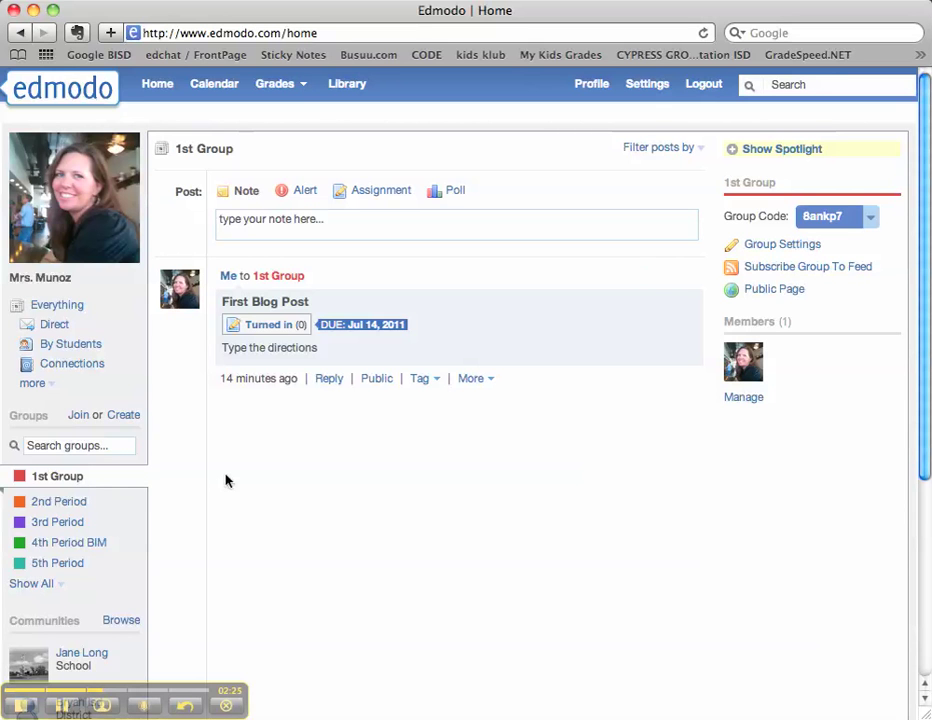
{"action": "left_click", "coordinate": [72, 522]}
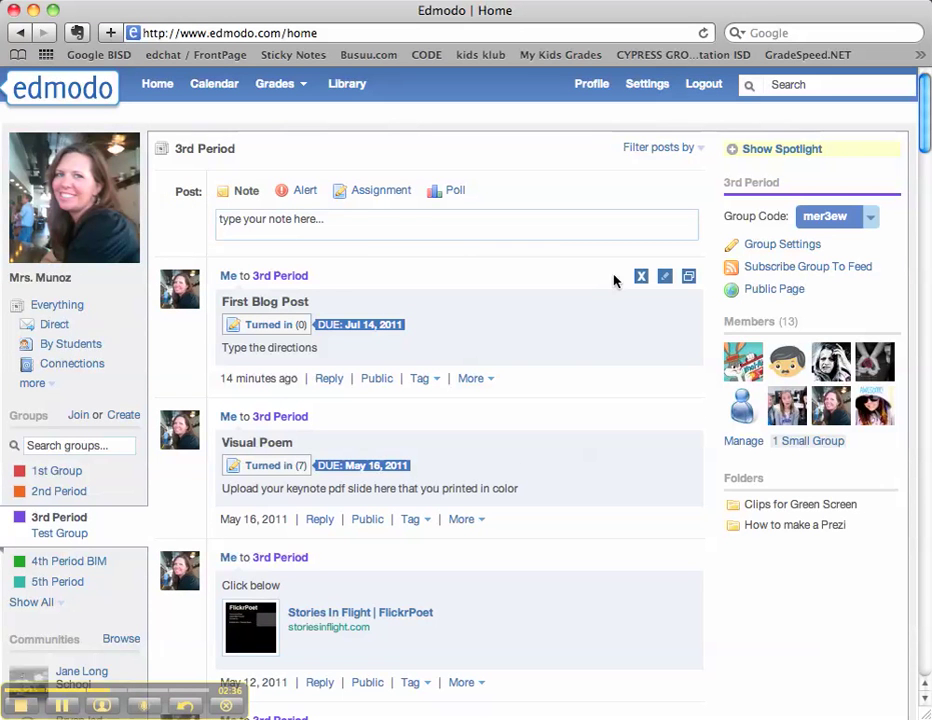
{"action": "scroll", "coordinate": [562, 354], "scroll_direction": "down", "scroll_amount": 15}
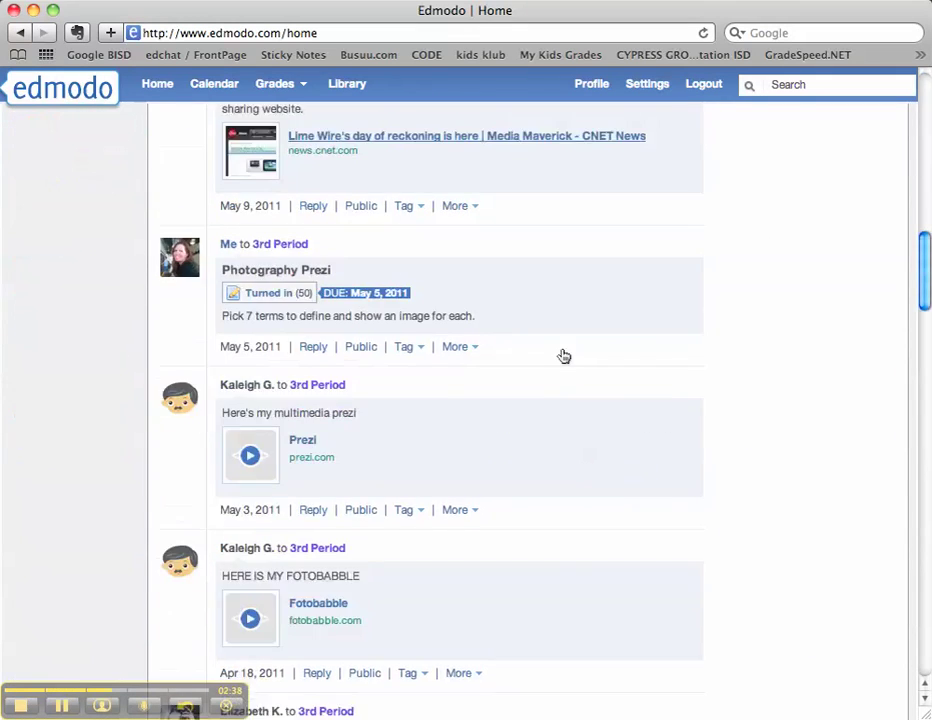
{"action": "scroll", "coordinate": [563, 355], "scroll_direction": "down", "scroll_amount": 4}
{"action": "scroll", "coordinate": [563, 355], "scroll_direction": "up", "scroll_amount": 10}
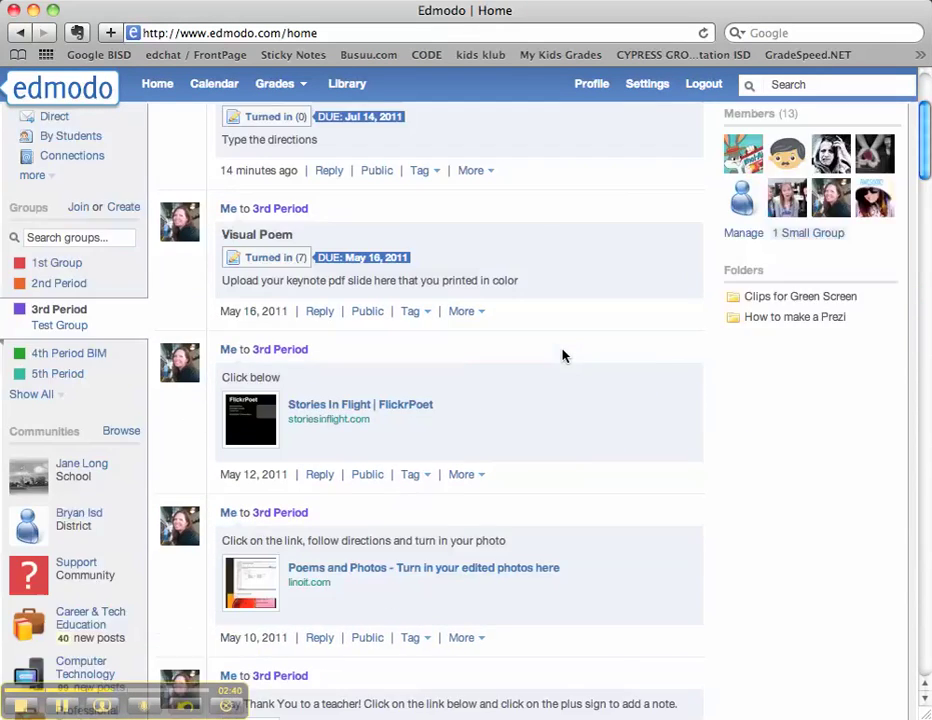
{"action": "scroll", "coordinate": [562, 354], "scroll_direction": "up", "scroll_amount": 3}
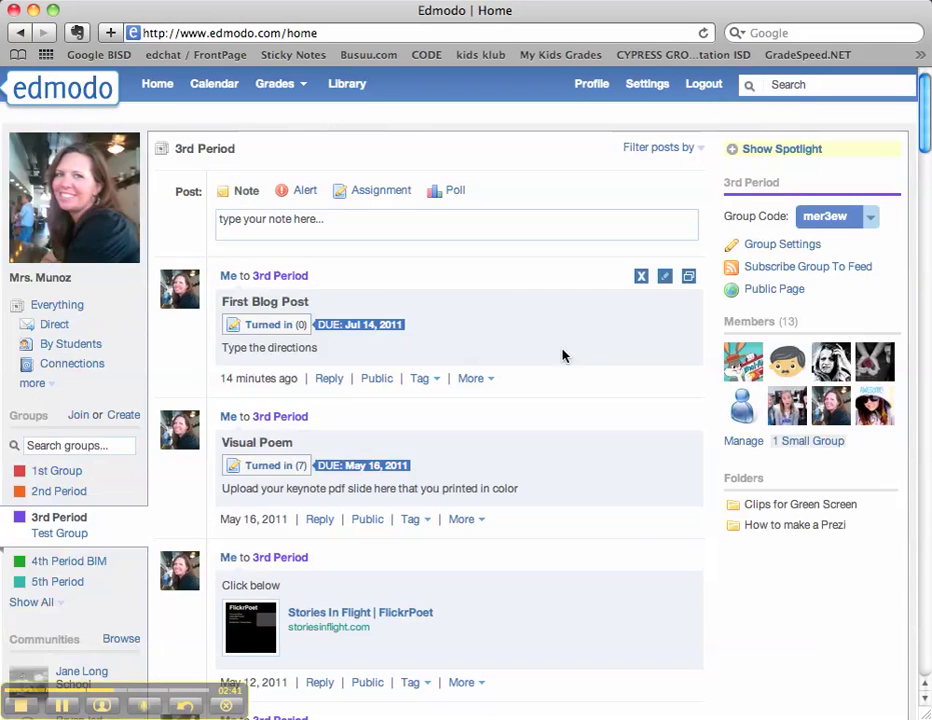
Filter the 3rd Period posts by Polls and review the poll results
{"action": "left_click", "coordinate": [670, 150]}
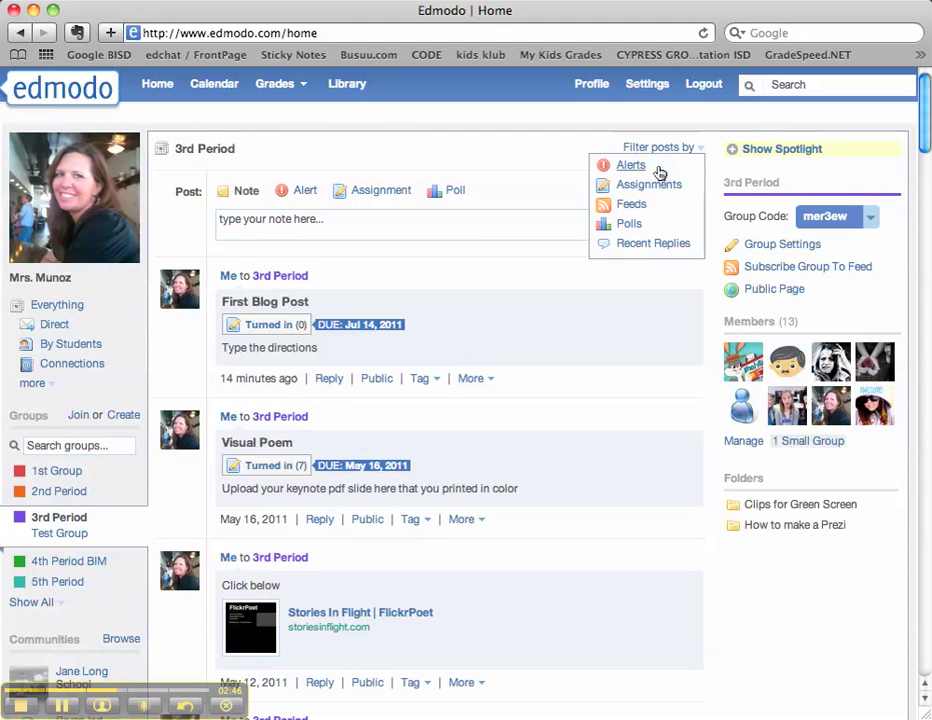
{"action": "left_click", "coordinate": [629, 224]}
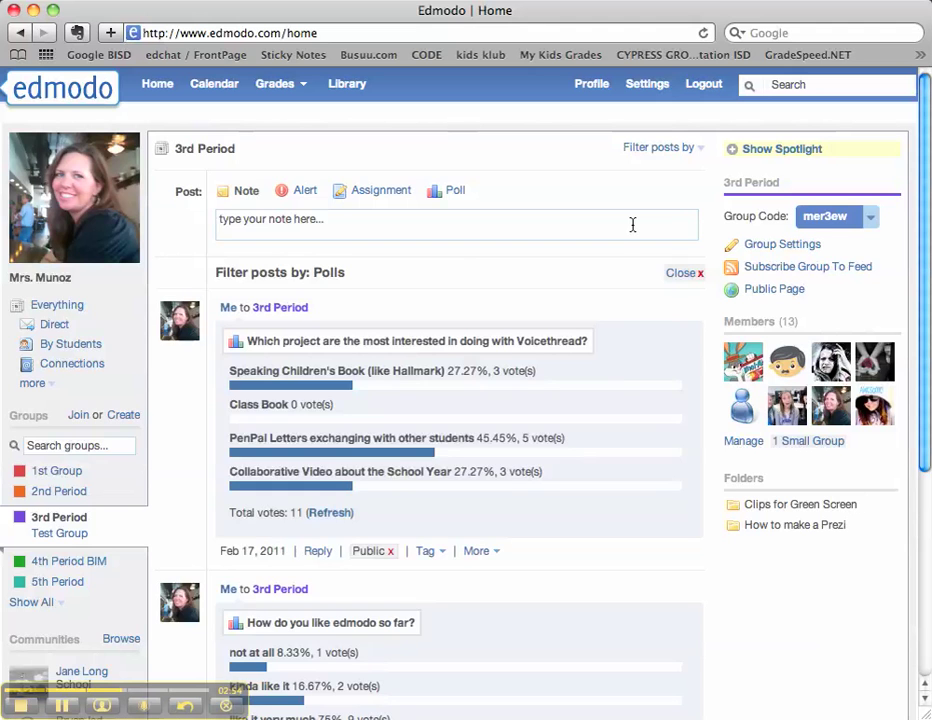
{"action": "scroll", "coordinate": [610, 381], "scroll_direction": "down", "scroll_amount": 3}
{"action": "scroll", "coordinate": [610, 381], "scroll_direction": "down", "scroll_amount": 4}
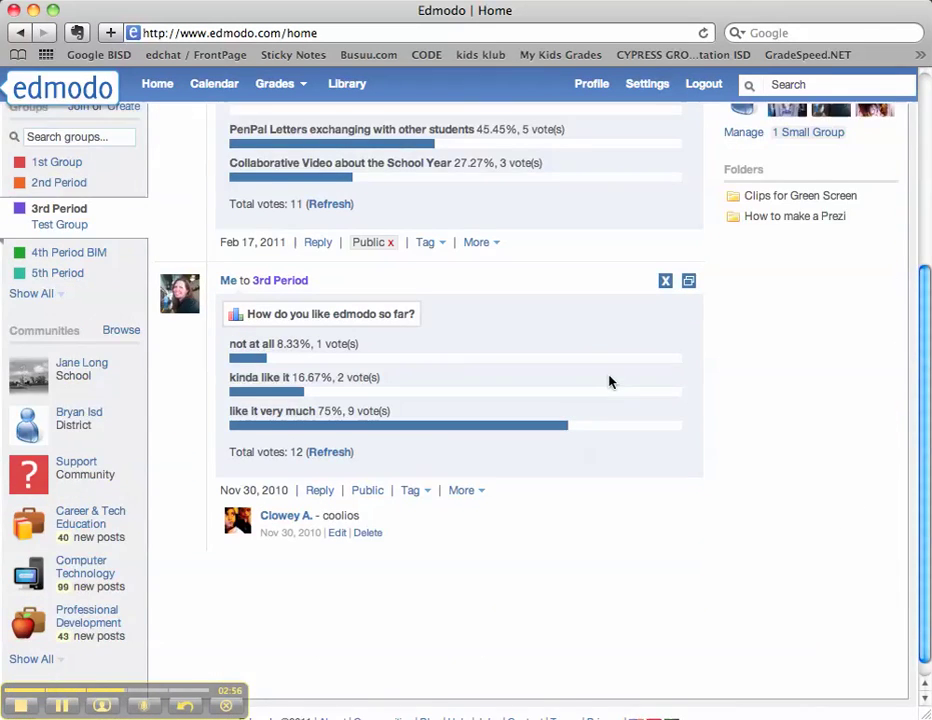
{"action": "scroll", "coordinate": [610, 381], "scroll_direction": "up", "scroll_amount": 5}
{"action": "scroll", "coordinate": [610, 381], "scroll_direction": "up", "scroll_amount": 2}
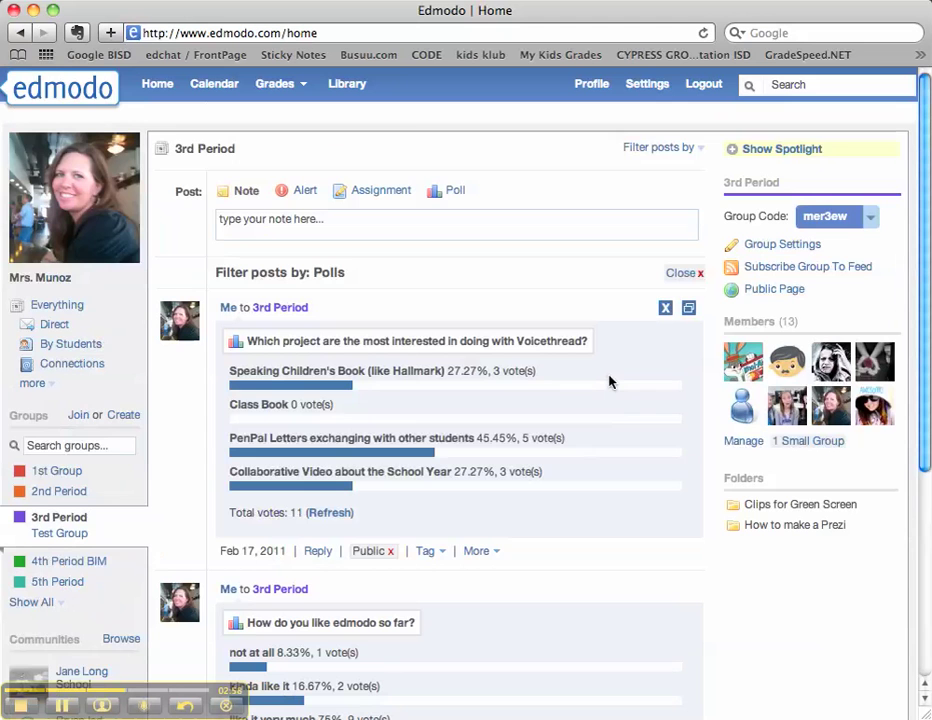
{"action": "scroll", "coordinate": [610, 287], "scroll_direction": "down", "scroll_amount": 7}
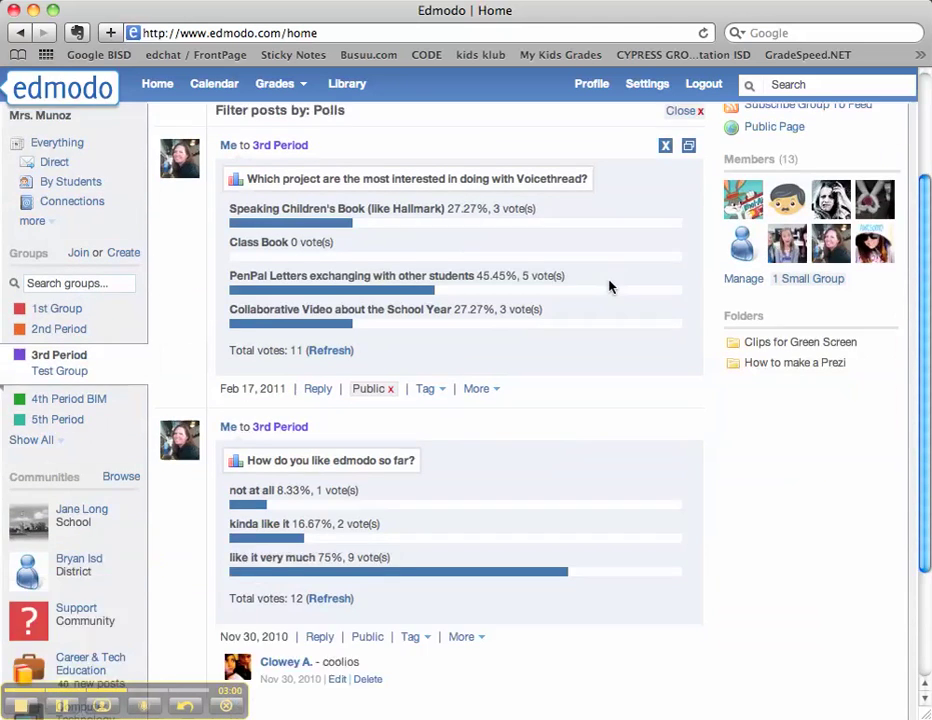
{"action": "scroll", "coordinate": [610, 287], "scroll_direction": "up", "scroll_amount": 6}
{"action": "scroll", "coordinate": [610, 287], "scroll_direction": "up", "scroll_amount": 1}
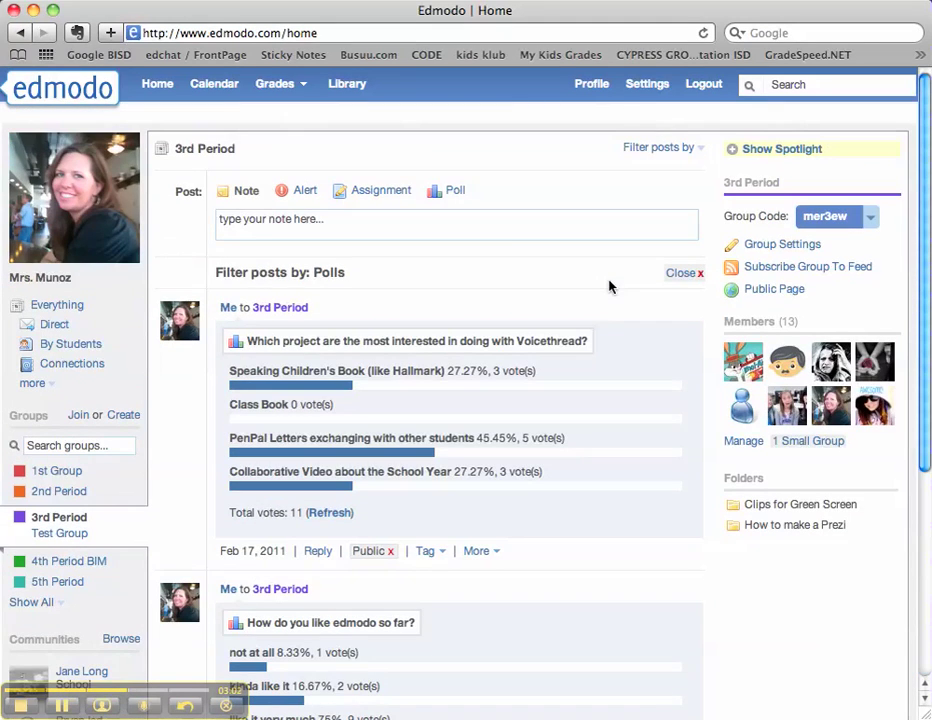
Filter the 3rd Period posts by Assignments and look through the listed assignments
{"action": "left_click", "coordinate": [683, 150]}
{"action": "left_click", "coordinate": [649, 185]}
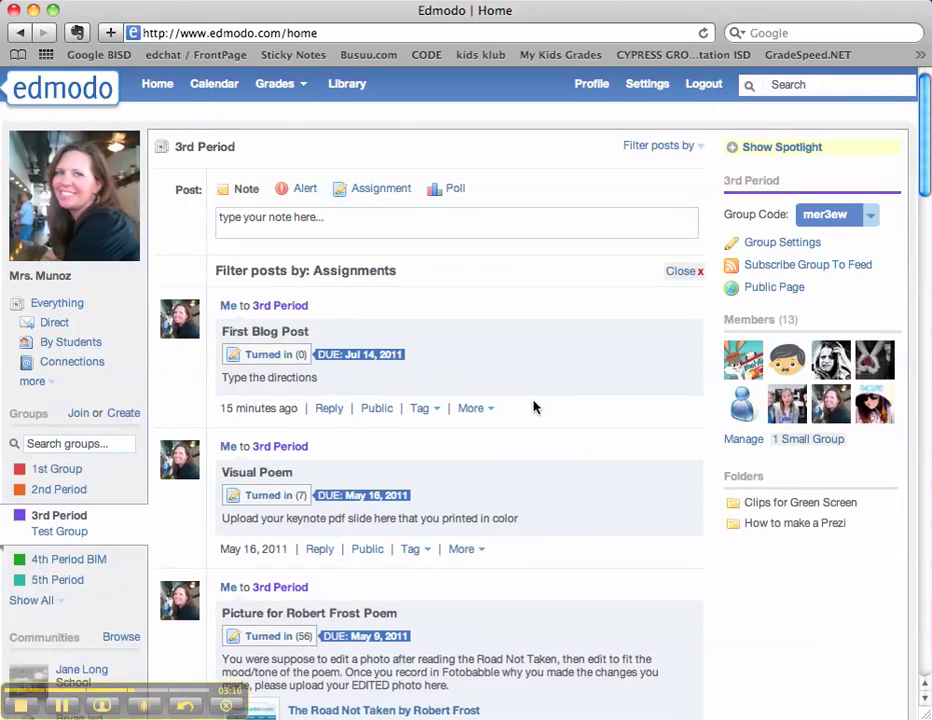
{"action": "scroll", "coordinate": [533, 407], "scroll_direction": "down", "scroll_amount": 5}
{"action": "scroll", "coordinate": [533, 407], "scroll_direction": "down", "scroll_amount": 10}
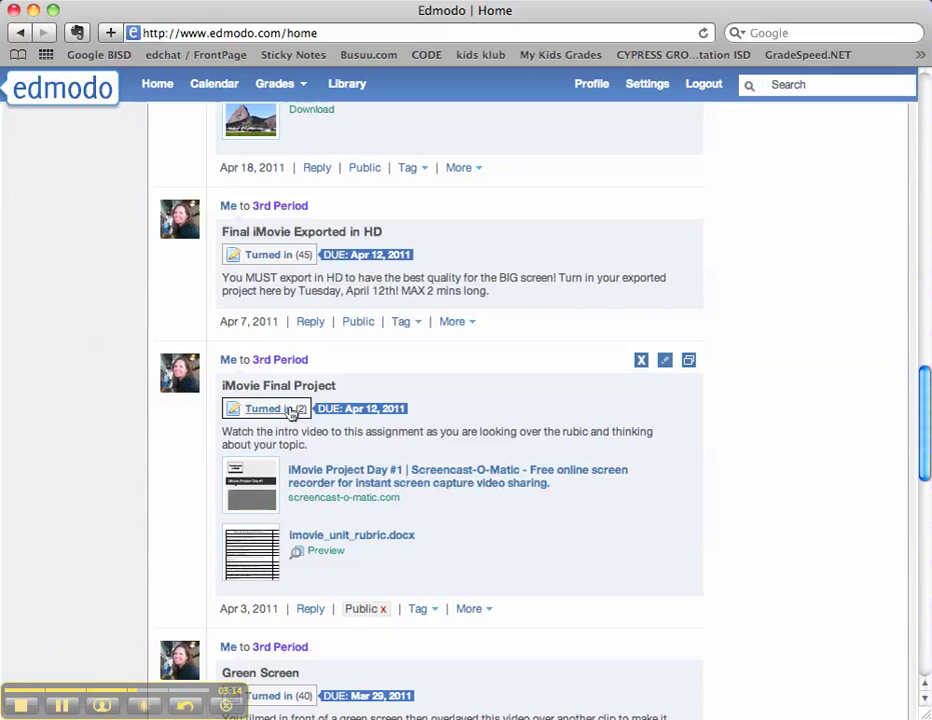
{"action": "scroll", "coordinate": [289, 347], "scroll_direction": "up", "scroll_amount": 3}
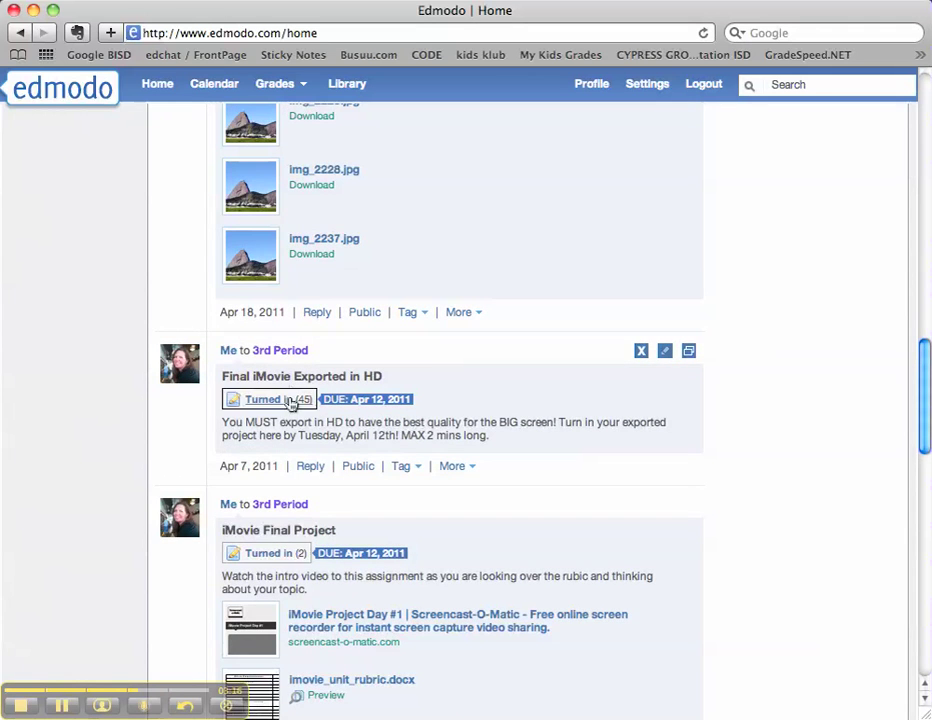
{"action": "scroll", "coordinate": [423, 360], "scroll_direction": "up", "scroll_amount": 6}
{"action": "scroll", "coordinate": [423, 360], "scroll_direction": "up", "scroll_amount": 15}
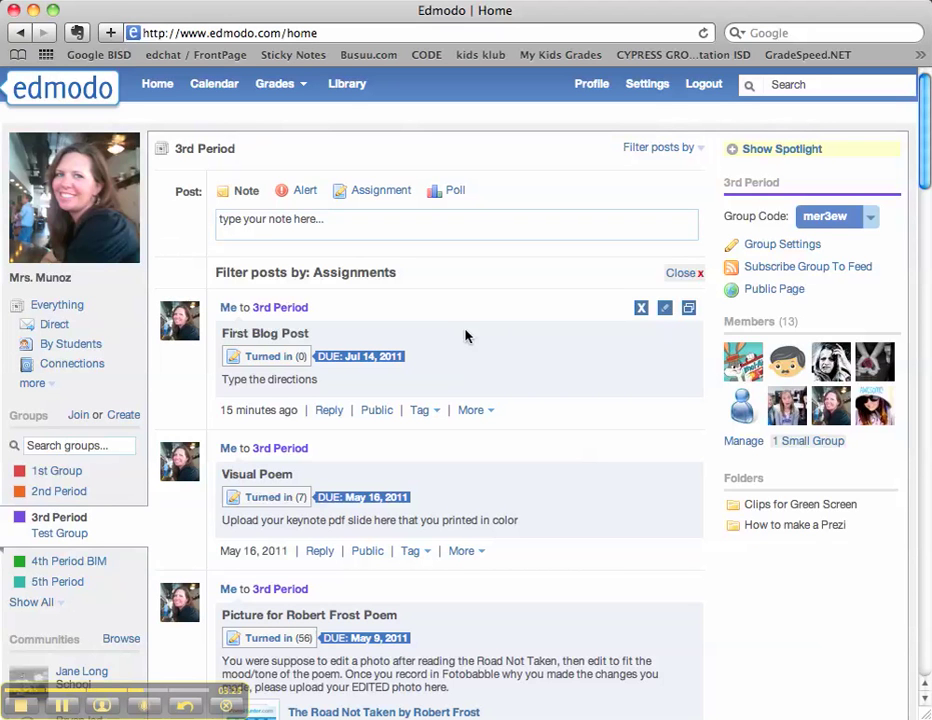
Remove the Assignments filter from the 3rd Period posts and look through the group's posts
{"action": "left_click", "coordinate": [677, 275]}
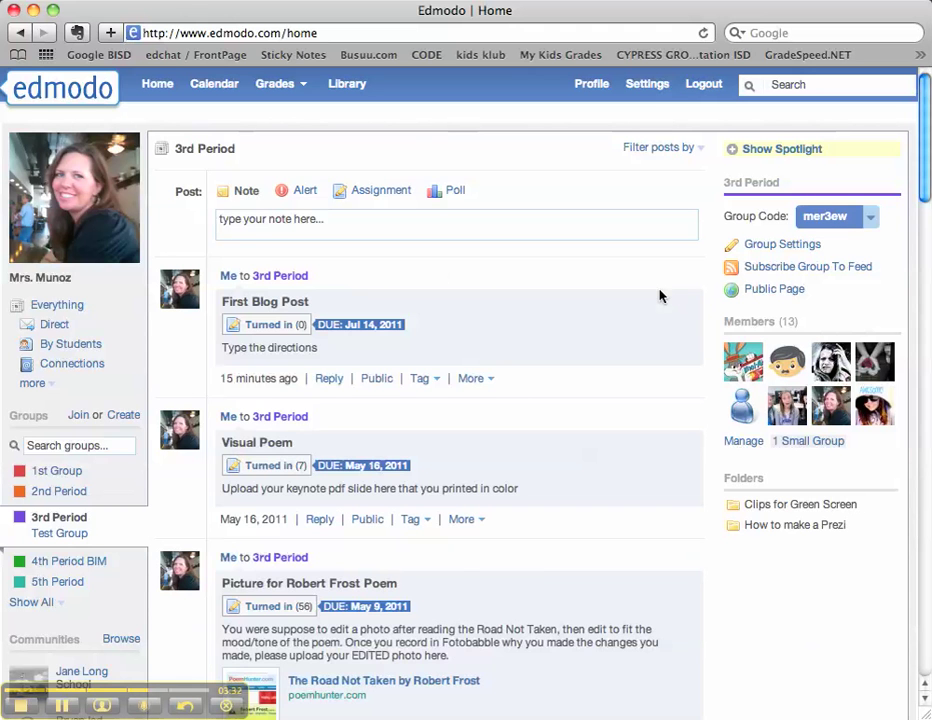
{"action": "scroll", "coordinate": [659, 296], "scroll_direction": "down", "scroll_amount": 3}
{"action": "scroll", "coordinate": [659, 296], "scroll_direction": "down", "scroll_amount": 3}
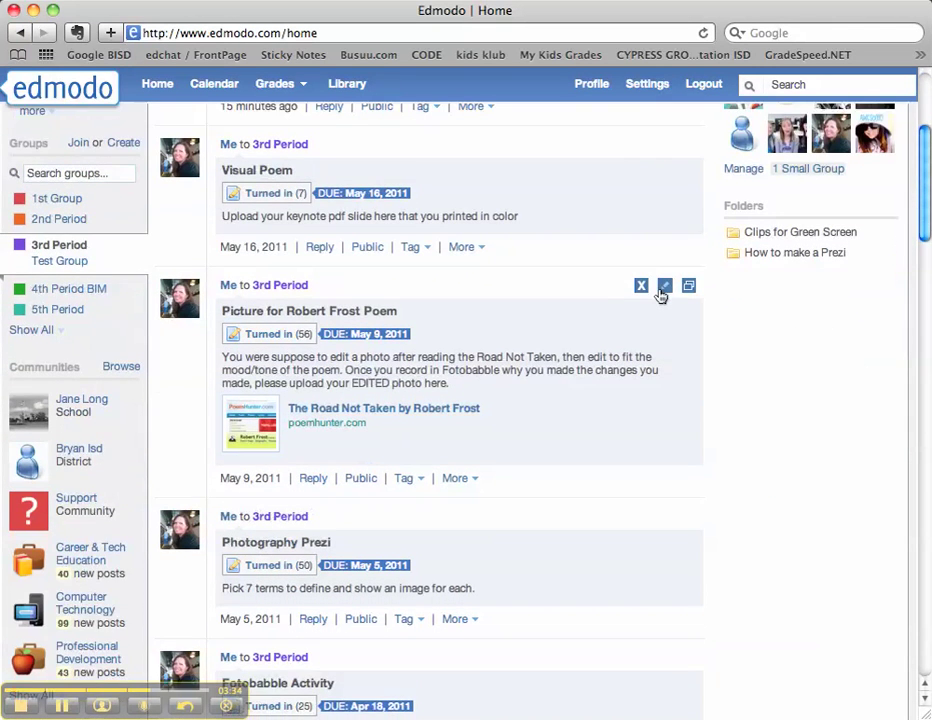
{"action": "scroll", "coordinate": [659, 296], "scroll_direction": "up", "scroll_amount": 1}
{"action": "scroll", "coordinate": [659, 296], "scroll_direction": "down", "scroll_amount": 8}
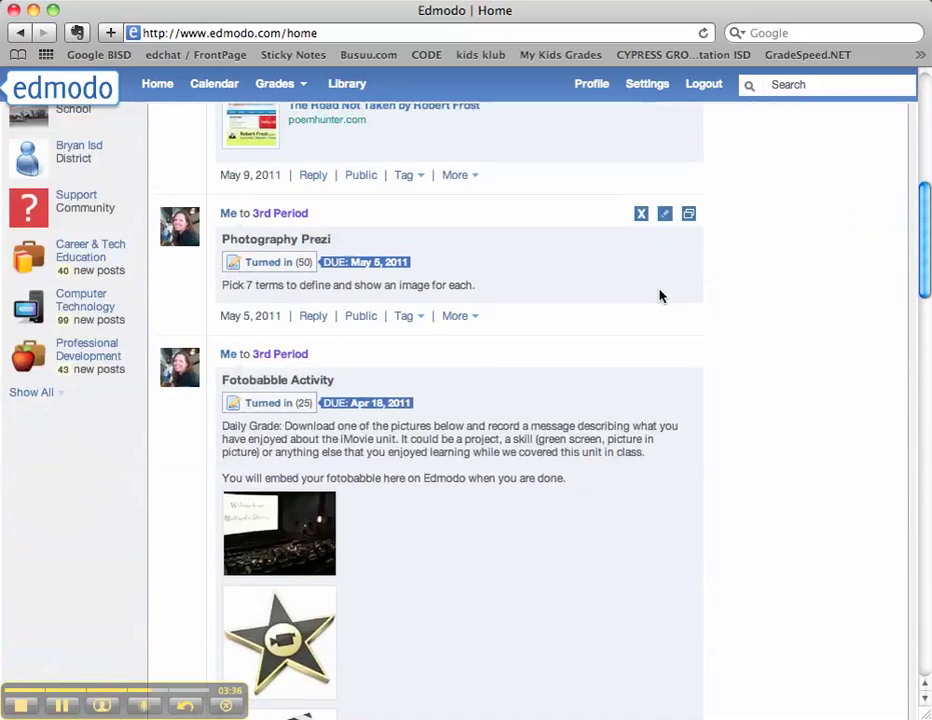
{"action": "scroll", "coordinate": [659, 295], "scroll_direction": "up", "scroll_amount": 12}
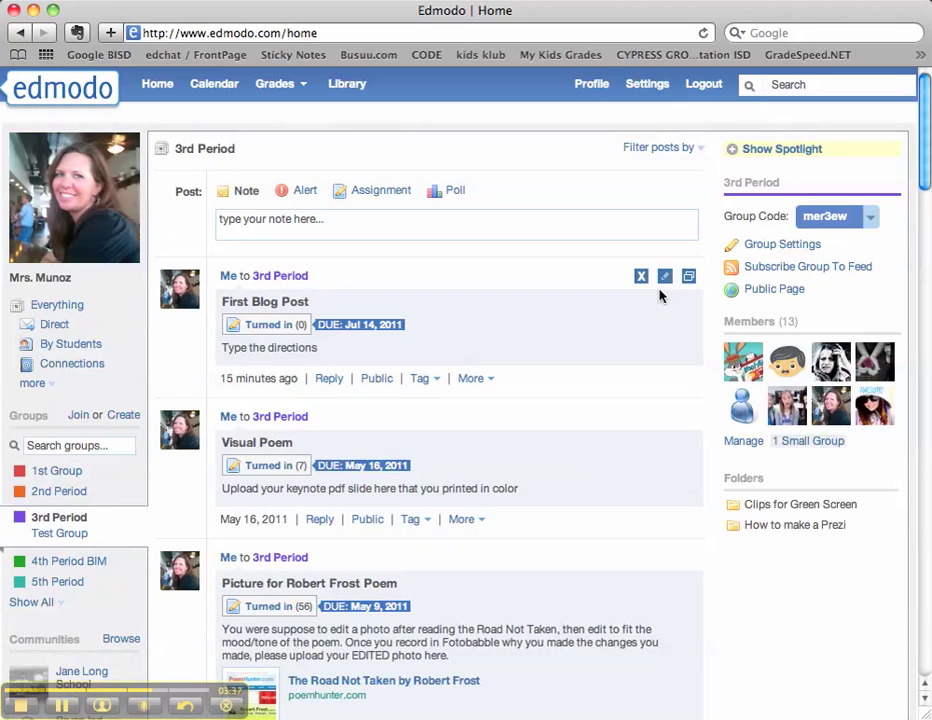
Reload the page and review the 3rd Period assignment posts and their reply options
{"action": "left_click", "coordinate": [702, 36]}
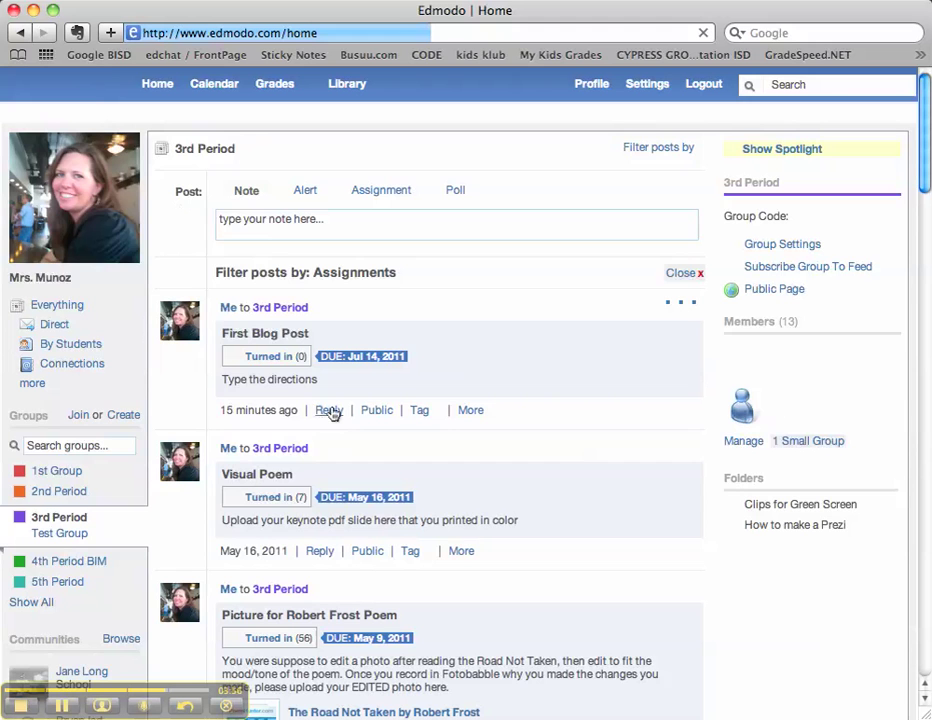
{"action": "scroll", "coordinate": [332, 412], "scroll_direction": "down", "scroll_amount": 3}
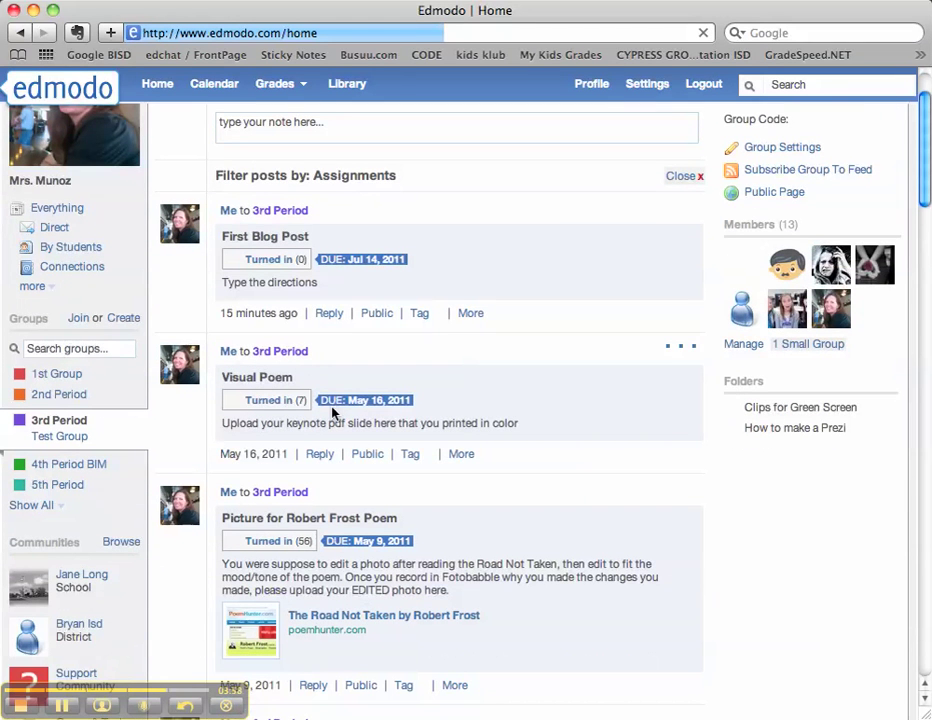
{"action": "scroll", "coordinate": [333, 412], "scroll_direction": "down", "scroll_amount": 3}
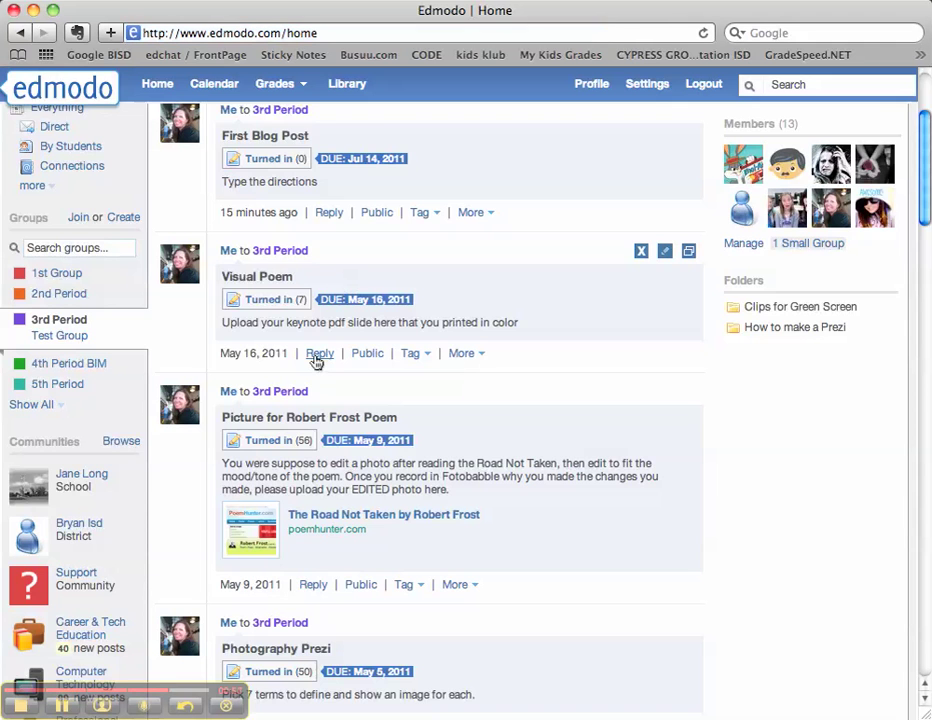
{"action": "scroll", "coordinate": [316, 360], "scroll_direction": "up", "scroll_amount": 6}
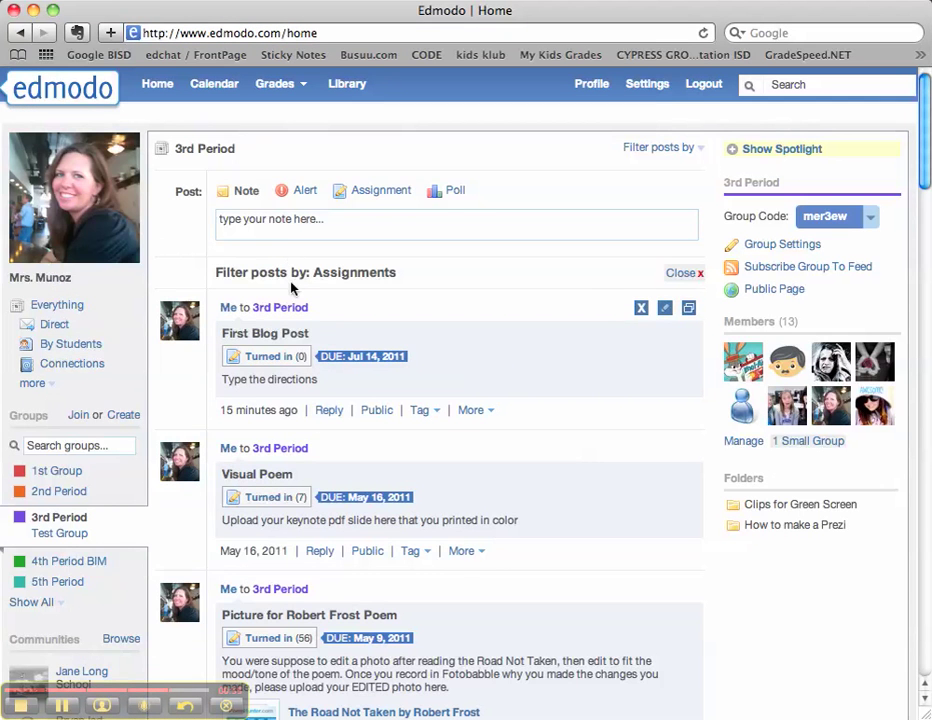
Write the note "Let's discuss the Civil War", address it to 1st Group and send it
{"action": "left_click", "coordinate": [287, 233]}
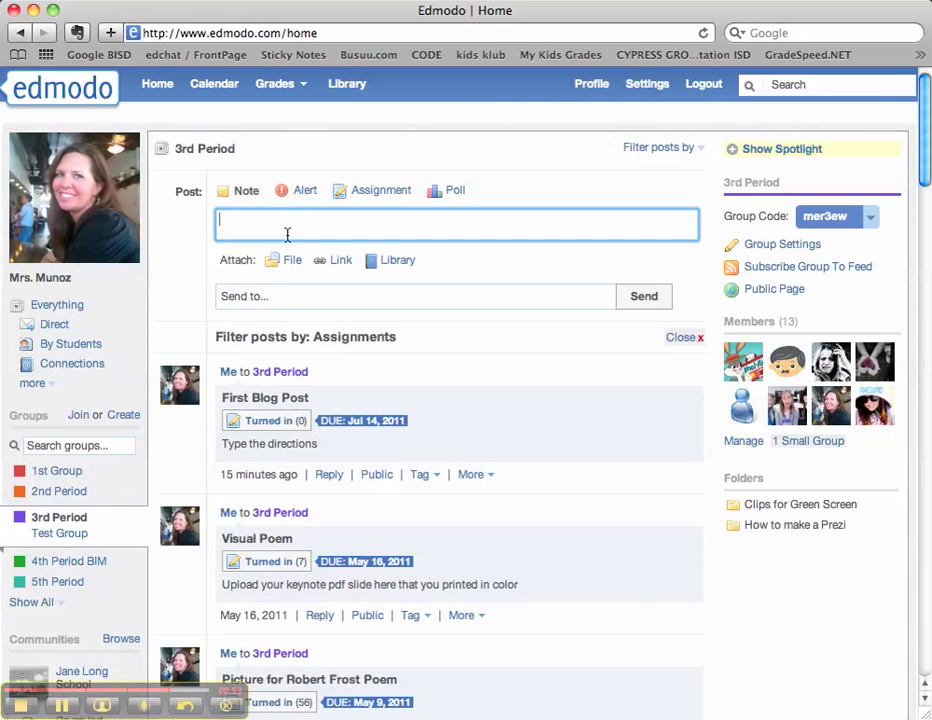
{"action": "type", "text": "Let's discuss the Civil War"}
{"action": "left_click", "coordinate": [513, 300]}
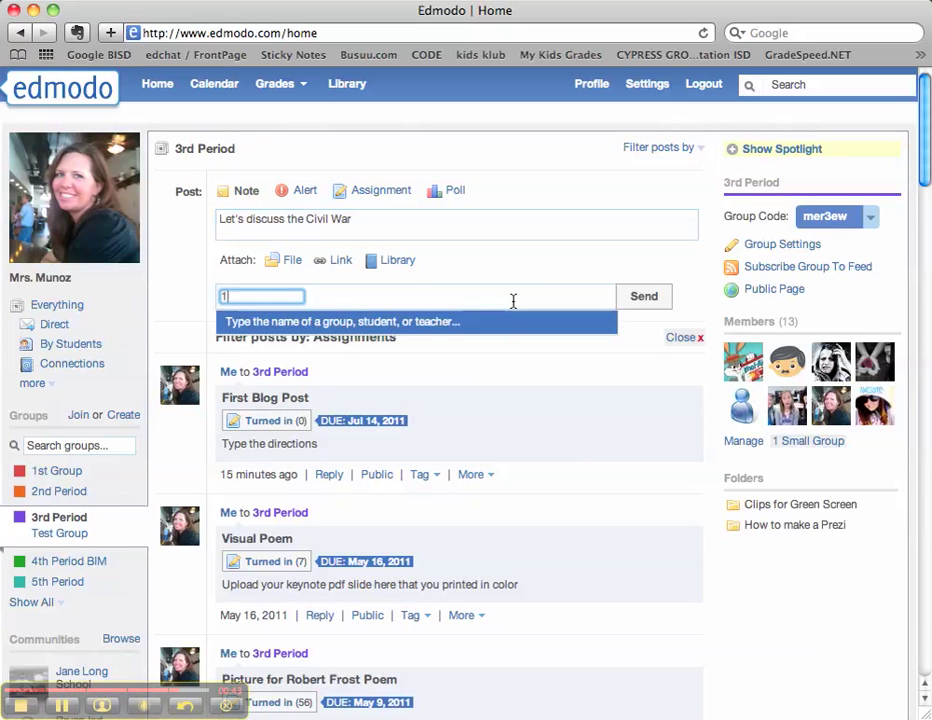
{"action": "type", "text": "1s"}
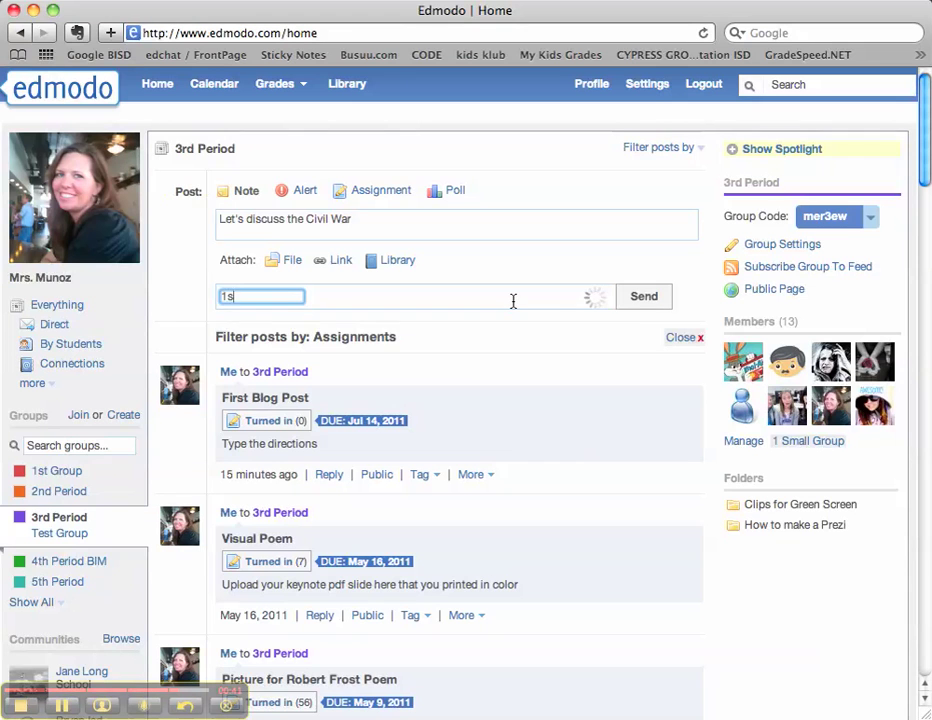
{"action": "type", "text": "t"}
{"action": "left_click", "coordinate": [502, 326]}
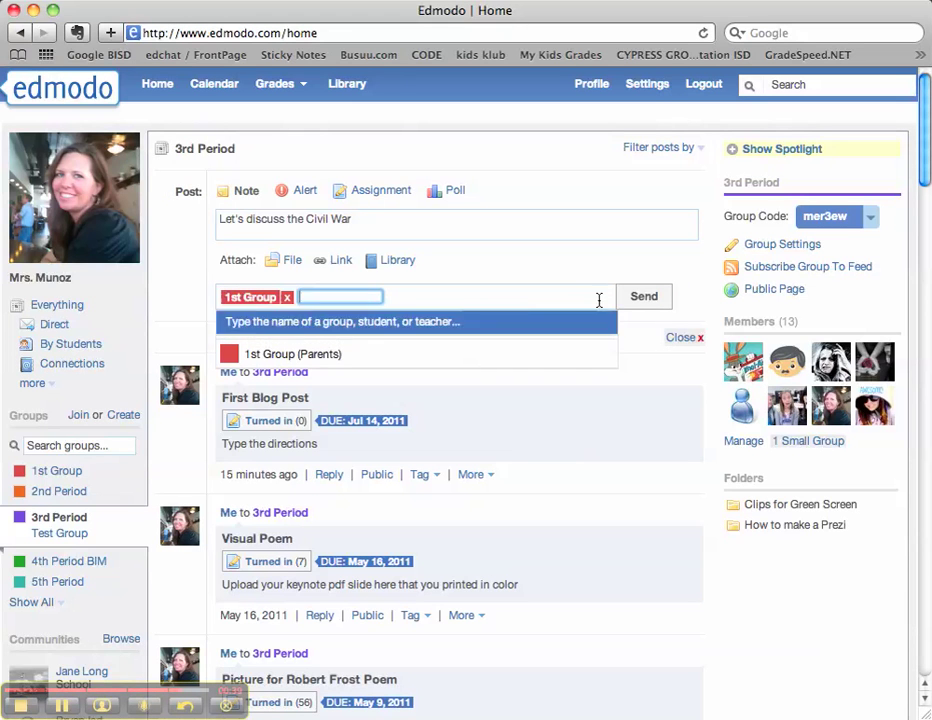
{"action": "left_click", "coordinate": [644, 296]}
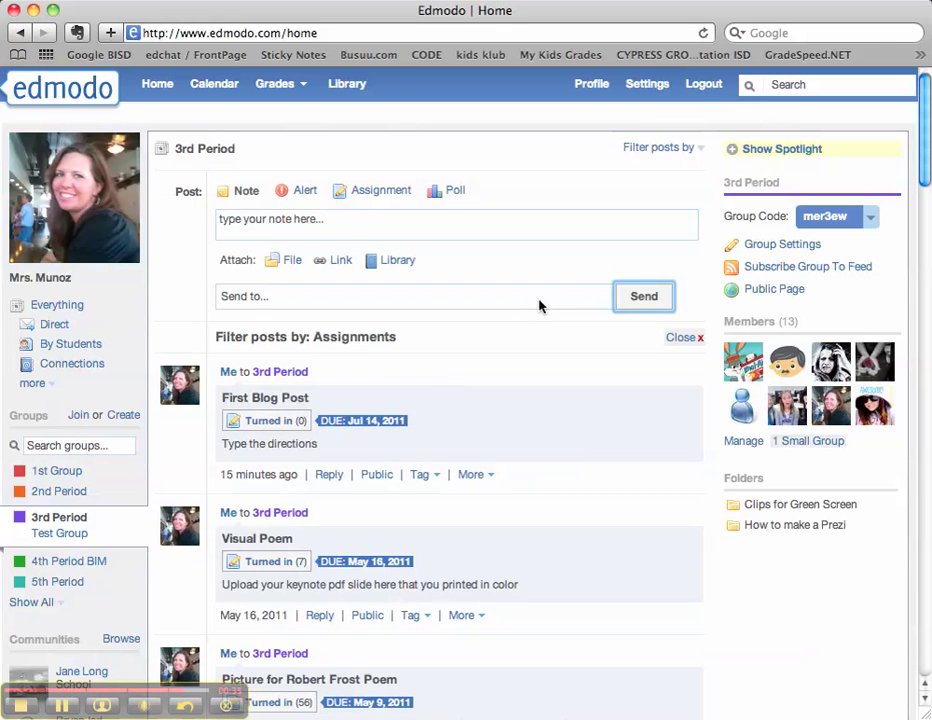
Open the 1st Group page and start a reply to the Civil War note
{"action": "left_click", "coordinate": [70, 472]}
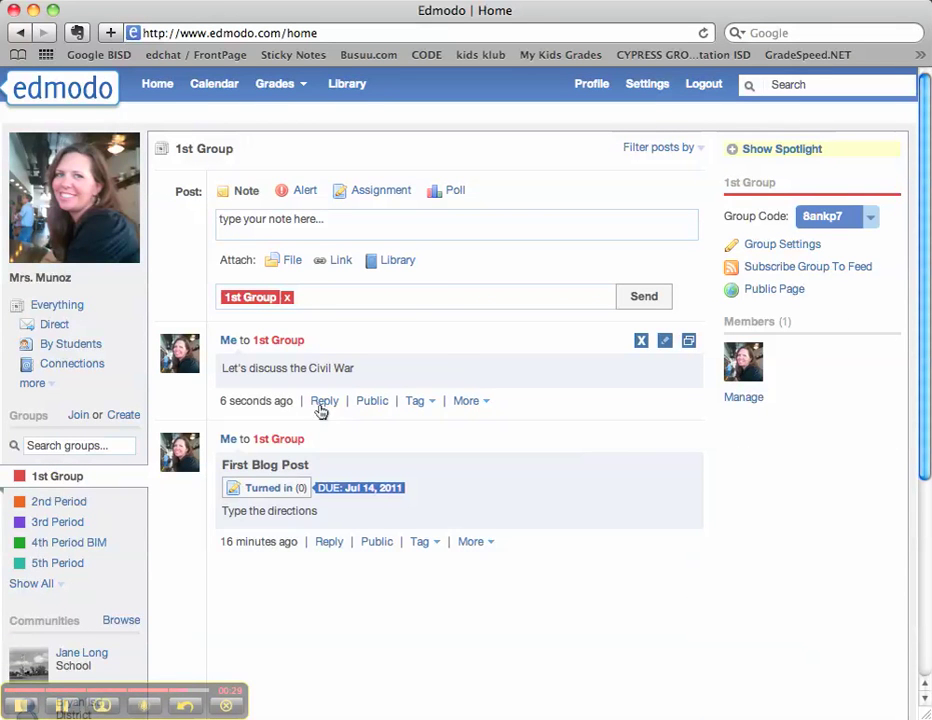
{"action": "left_click", "coordinate": [322, 402]}
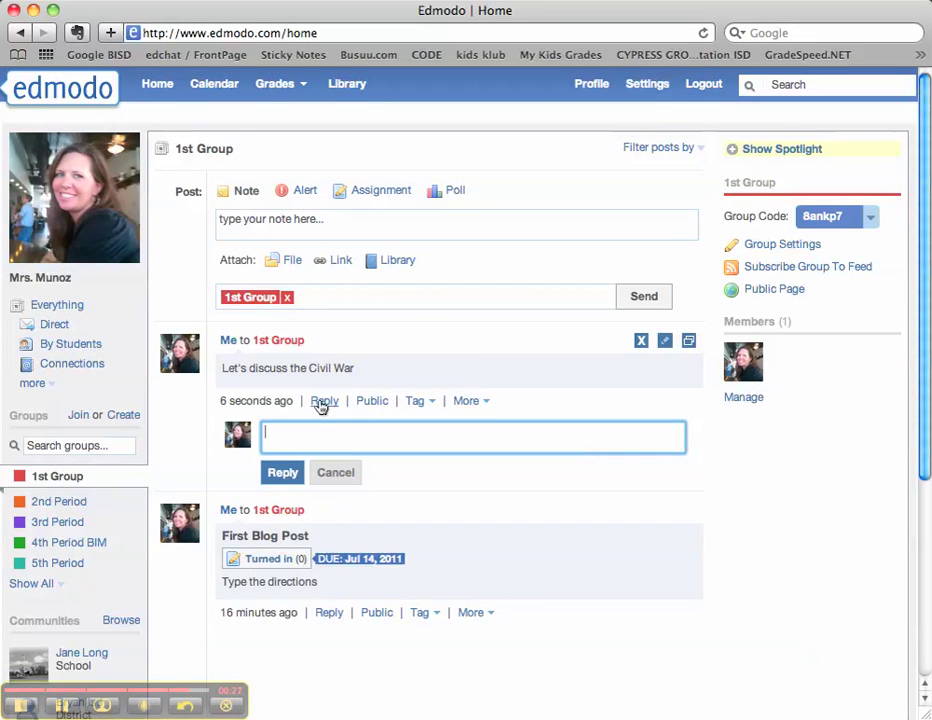